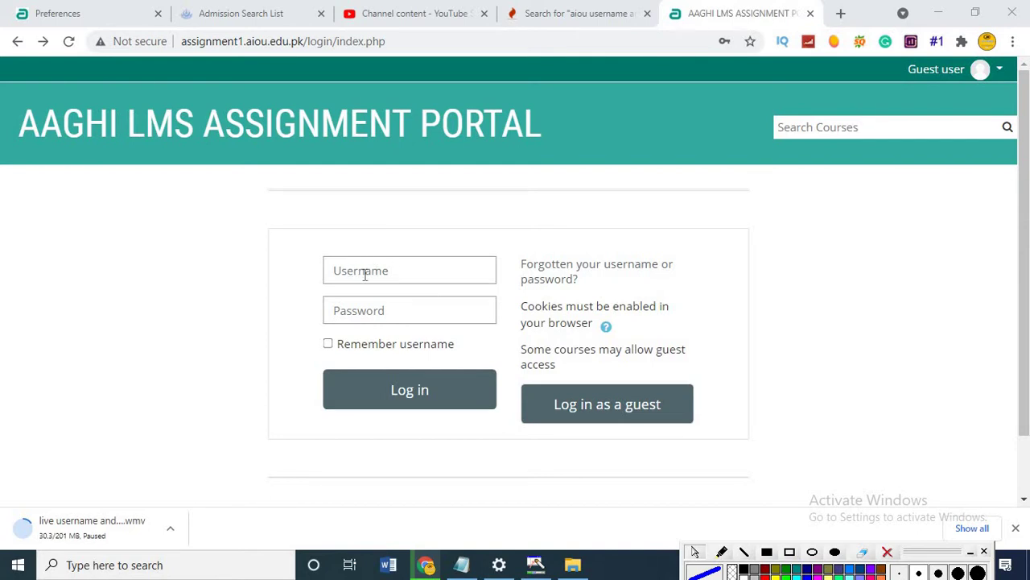
Autofill the saved student login and check the university email username.
left_click(364, 275)
key("Down")
key("Return")
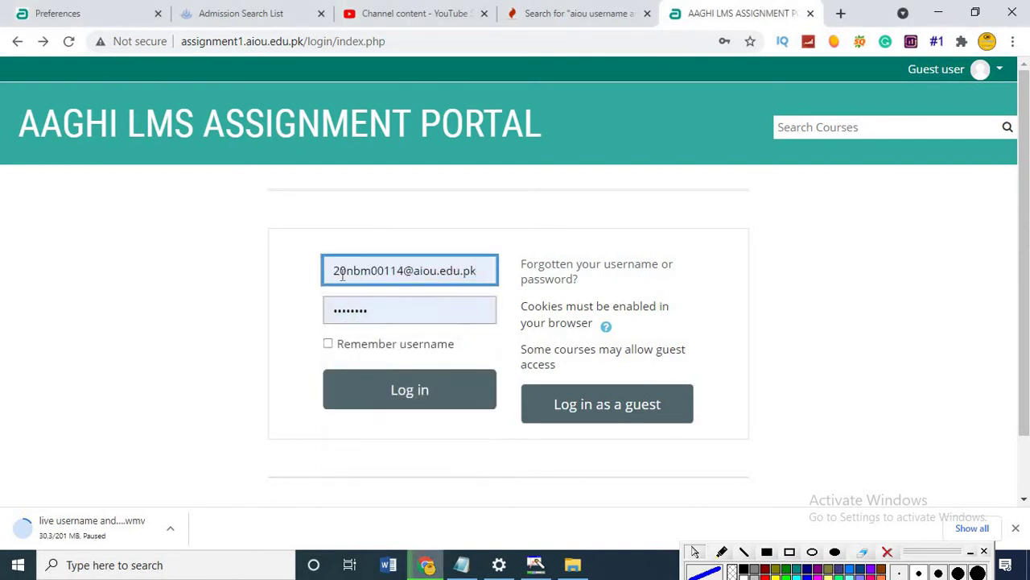
left_click_drag(330, 271, 406, 274)
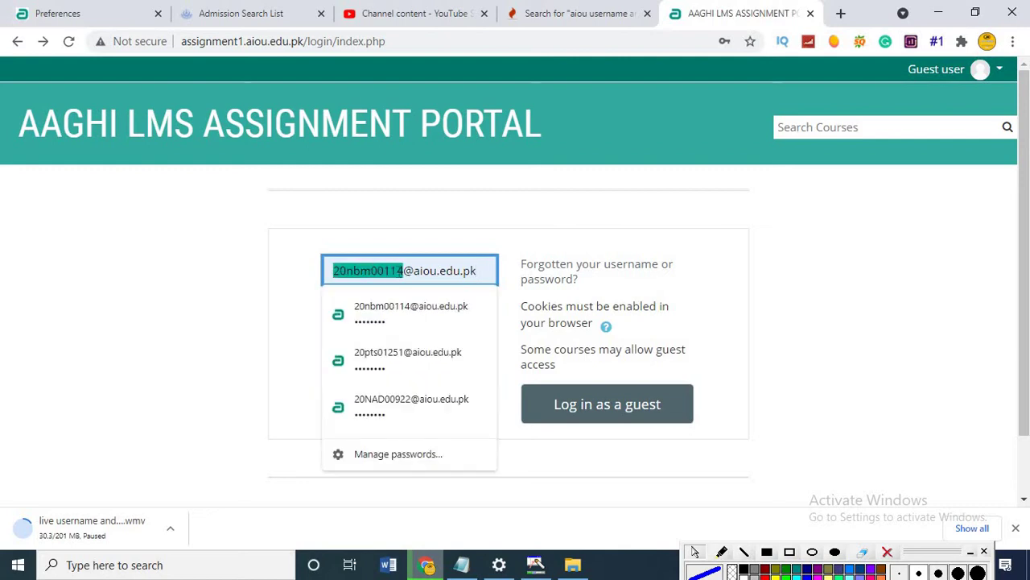
left_click(403, 271)
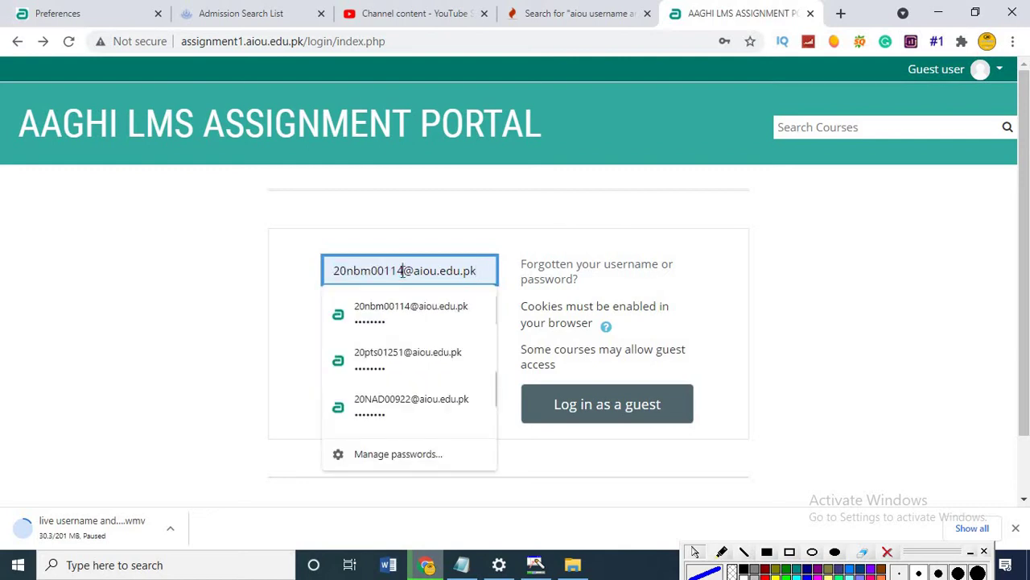
left_click_drag(402, 271, 478, 275)
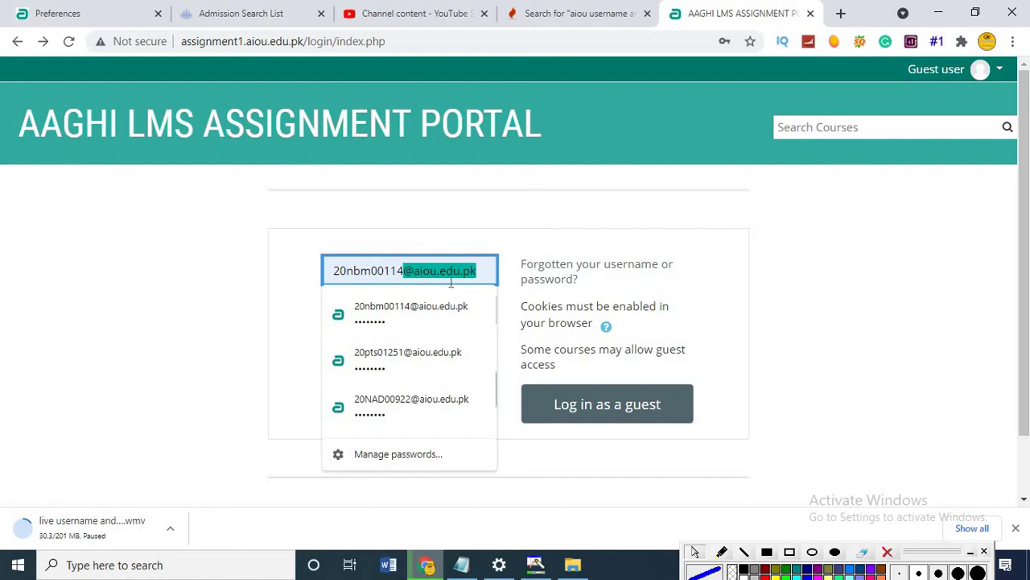
Dismiss the saved-login suggestions and check the filled-in password.
left_click(478, 276)
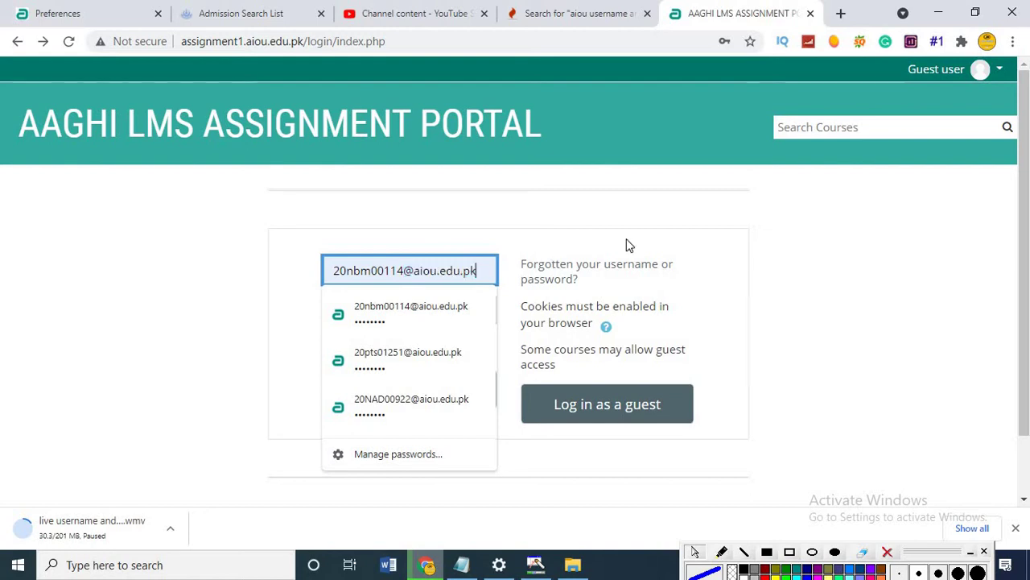
left_click(582, 304)
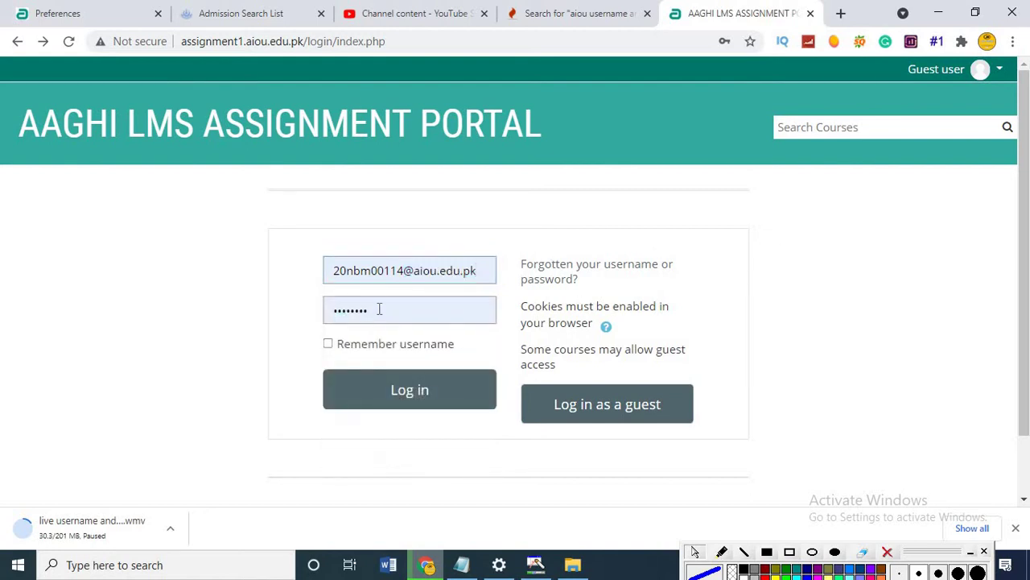
left_click_drag(374, 313, 332, 313)
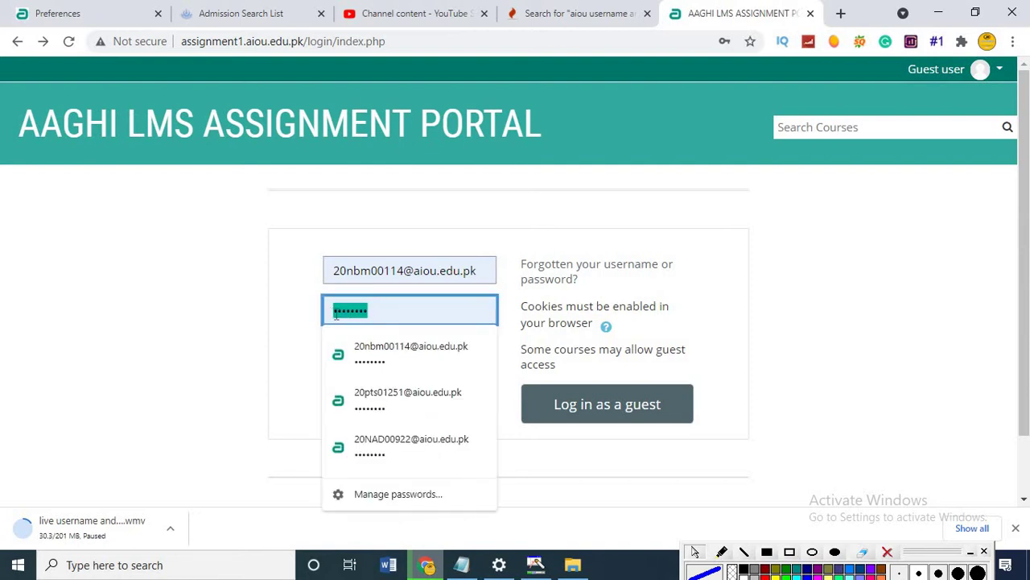
left_click(333, 314)
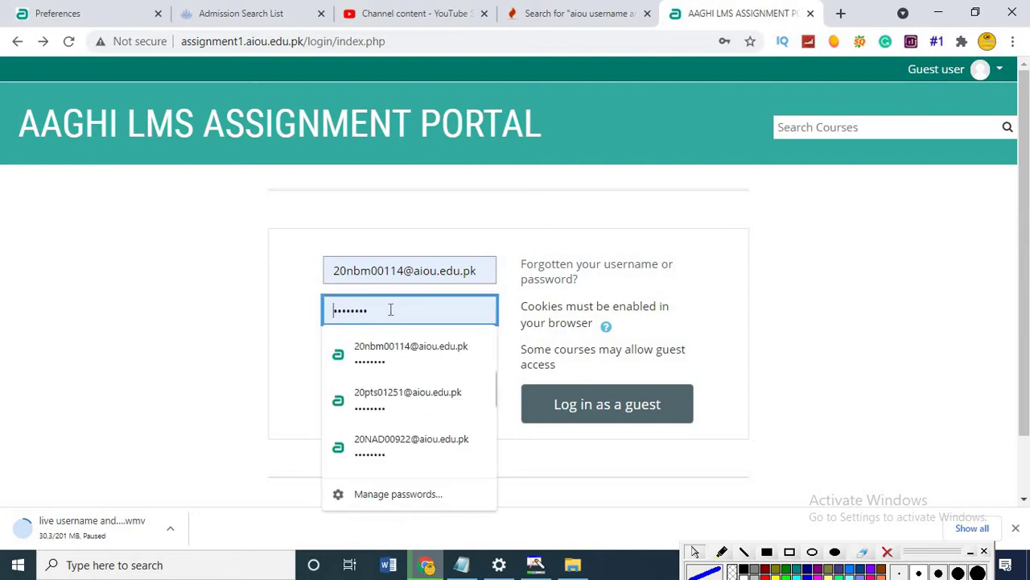
left_click(281, 297)
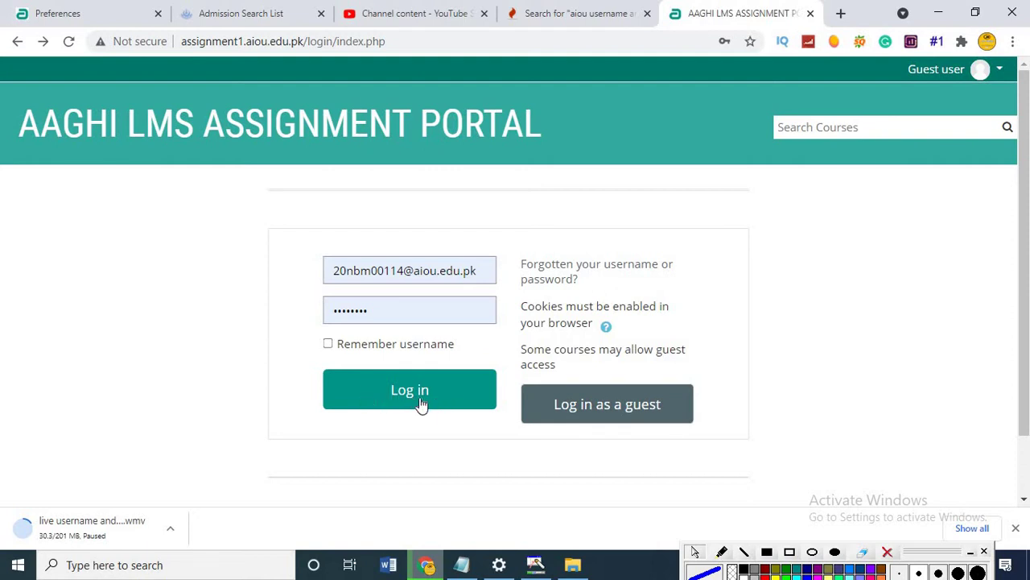
Log in and view the dashboard's recent courses, such as Introduction to Statistics and Geography of Pakistan-II.
left_click(420, 401)
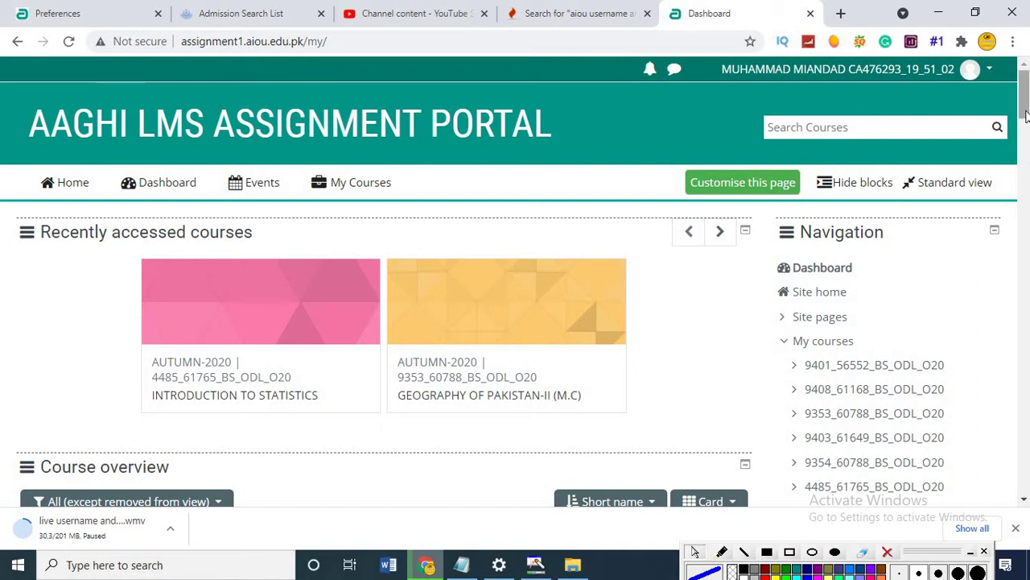
mouse_move(1027, 90)
left_mouse_down()
mouse_move(1027, 165)
mouse_move(1027, 92)
left_mouse_up()
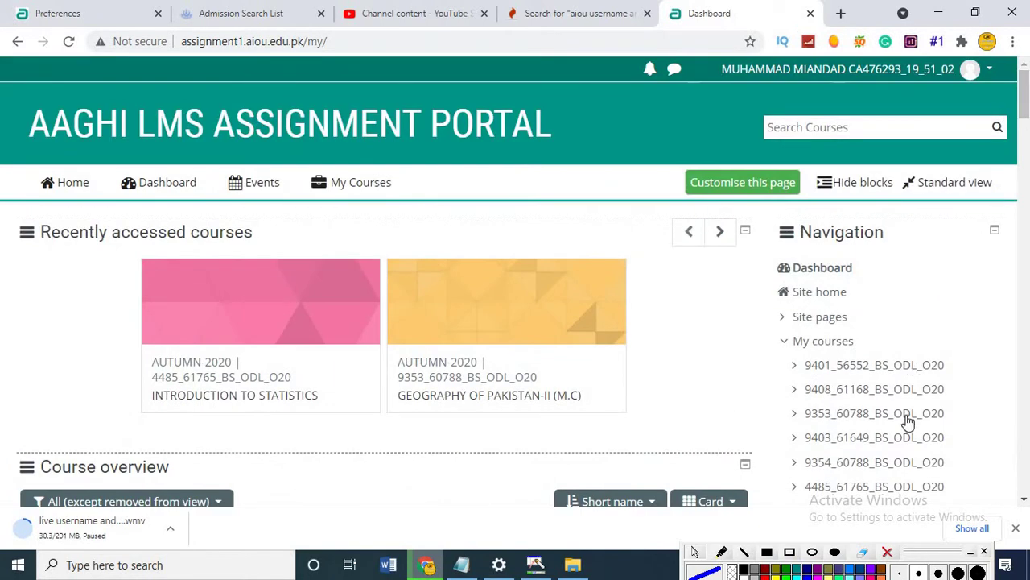
left_click(790, 551)
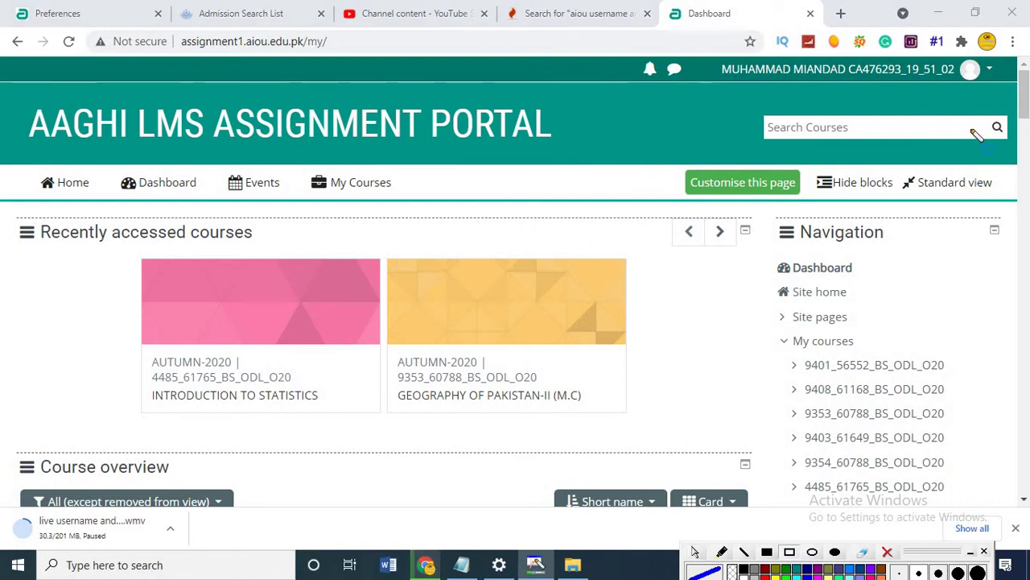
left_click_drag(949, 50, 1008, 90)
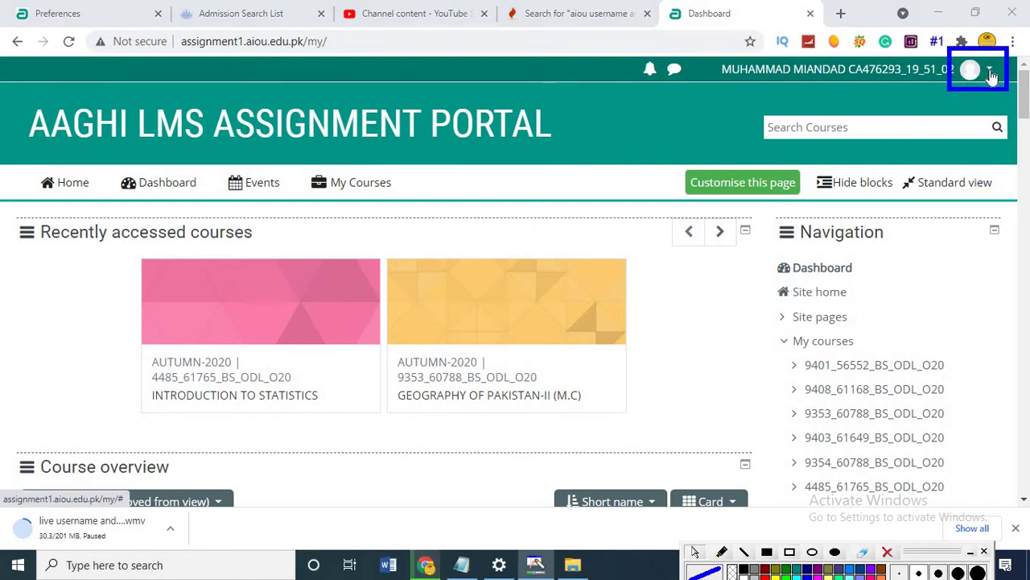
Open the Preferences page from the account menu.
left_click(990, 71)
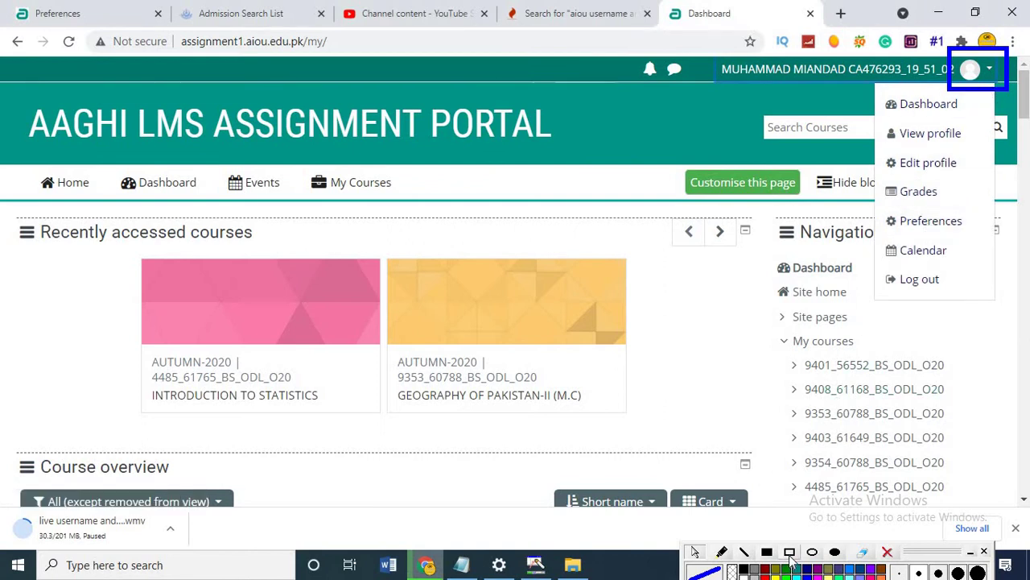
left_click_drag(875, 203, 900, 211)
left_click_drag(957, 233, 980, 238)
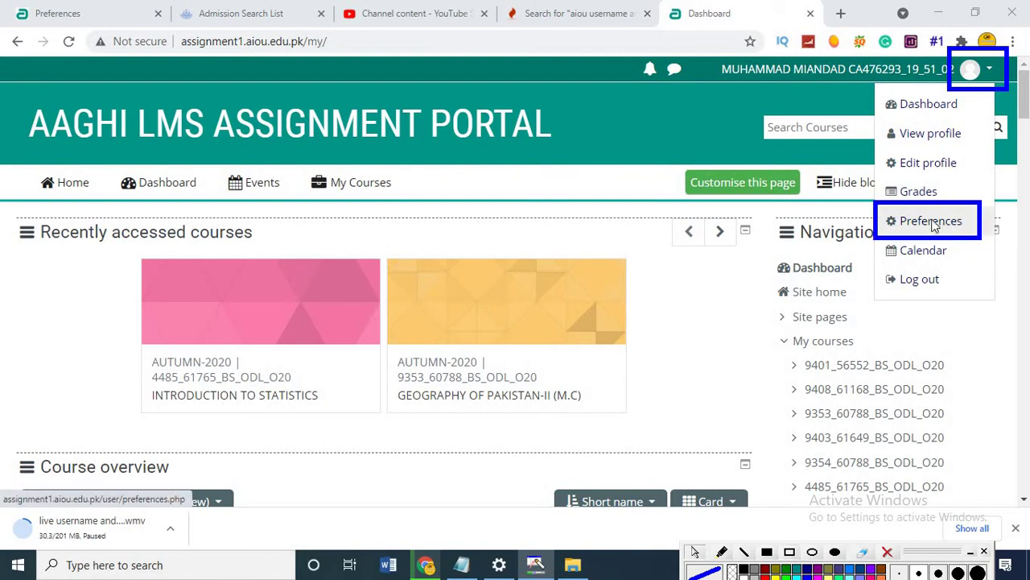
left_click(946, 229)
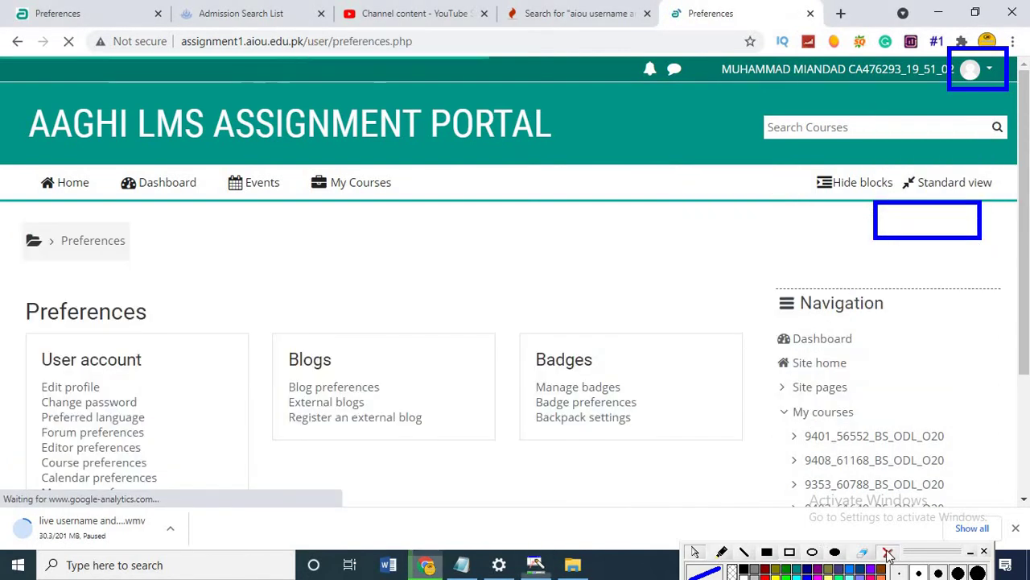
Open Change password under User account.
left_click(887, 553)
left_click_drag(1025, 292, 1026, 298)
scroll(1027, 298, "down", 1)
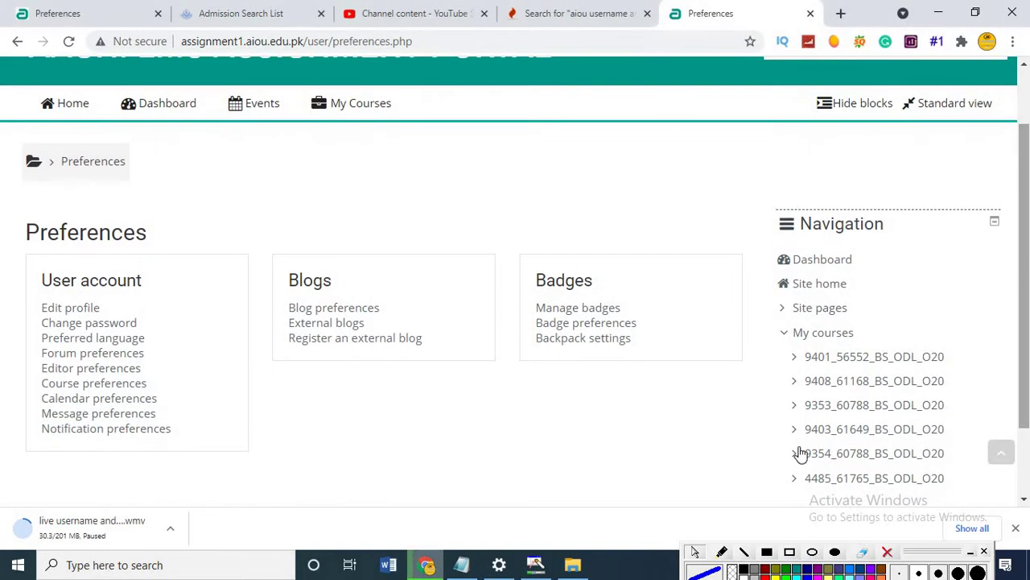
left_click(791, 552)
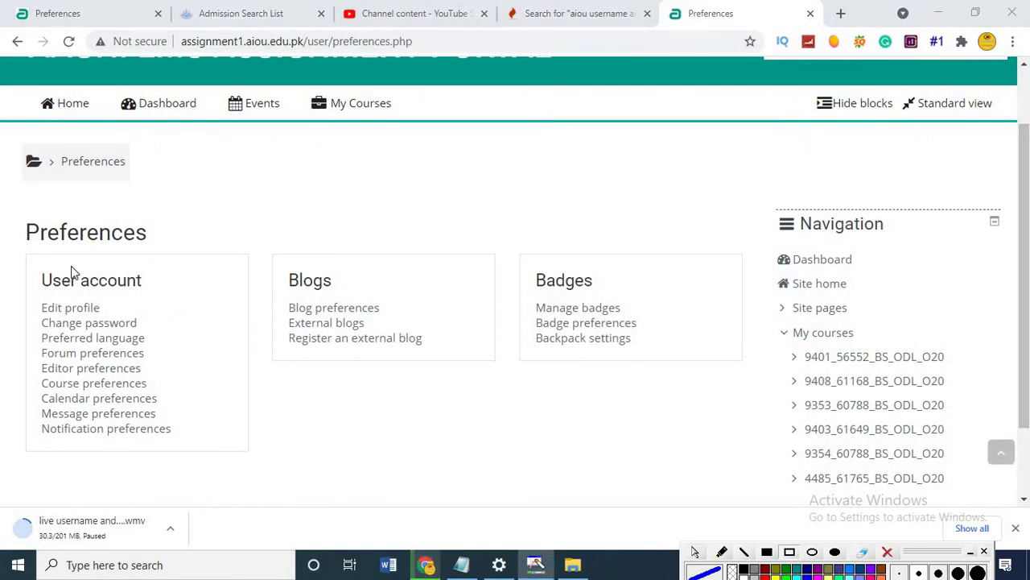
mouse_move(11, 211)
left_mouse_down()
mouse_move(233, 426)
mouse_move(248, 458)
left_mouse_up()
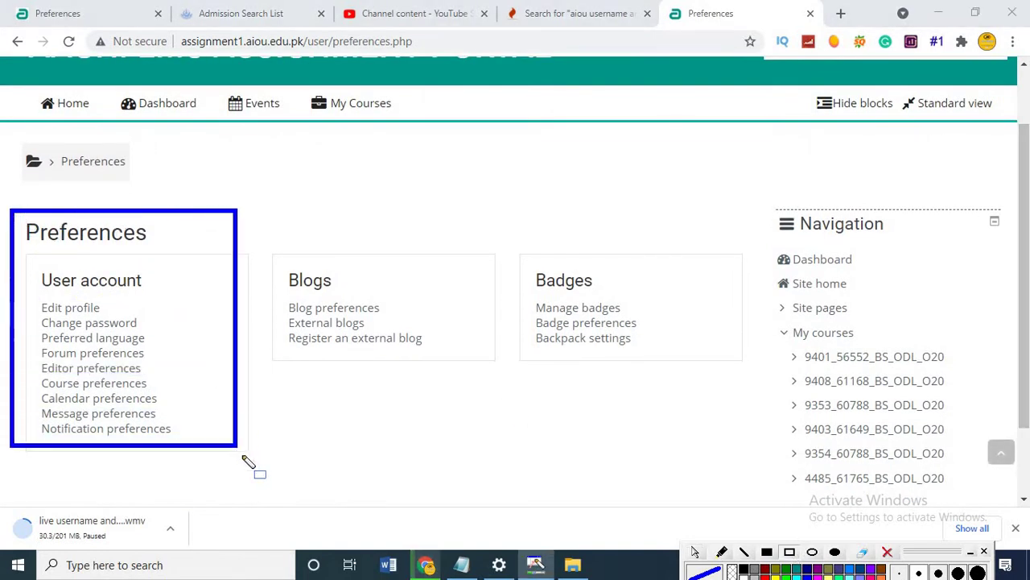
mouse_move(28, 310)
left_mouse_down()
mouse_move(173, 351)
mouse_move(162, 336)
left_mouse_up()
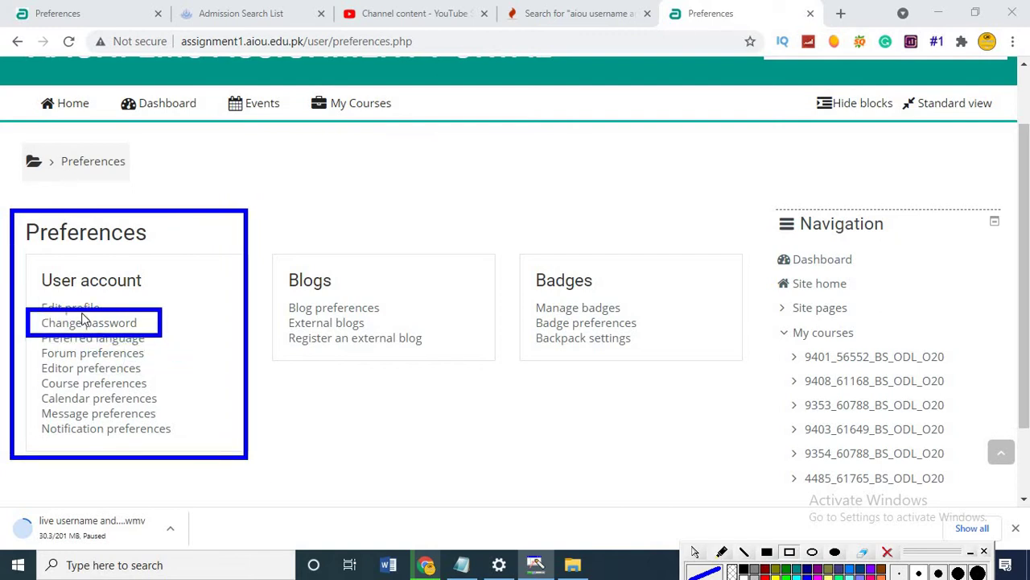
left_click(87, 330)
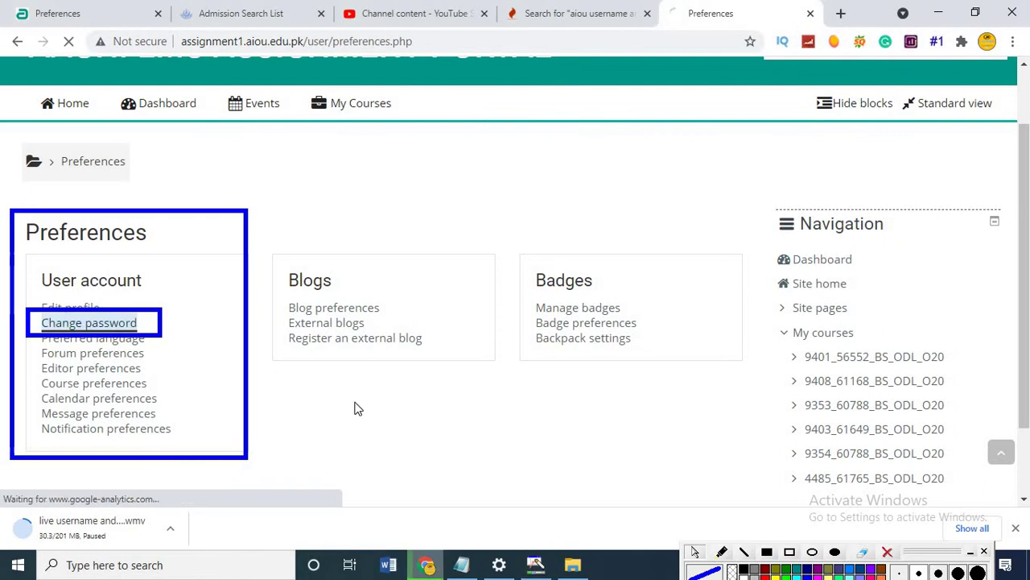
Fill Current password with the browser's saved password.
left_click(886, 553)
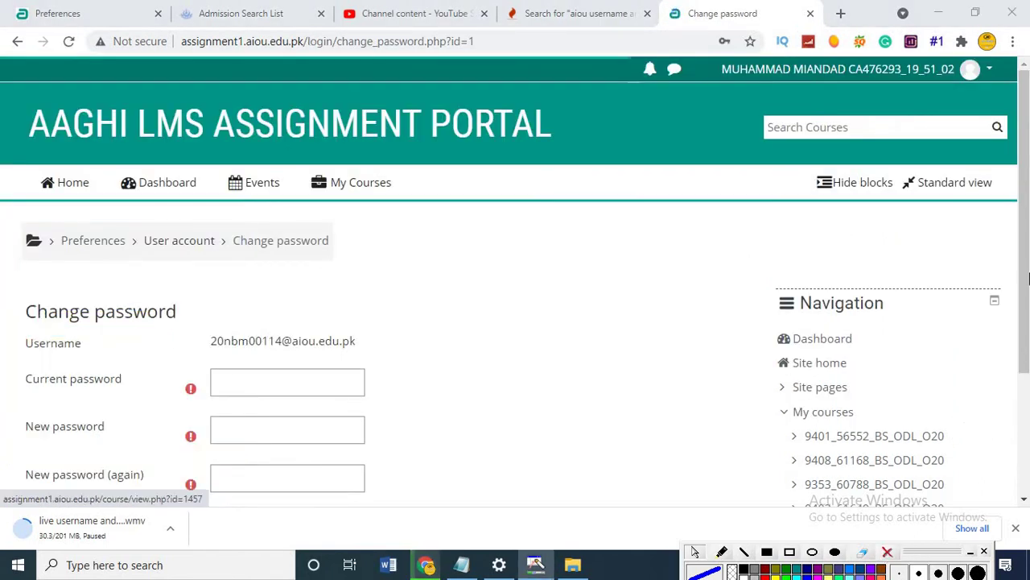
scroll(561, 254, "down", 2)
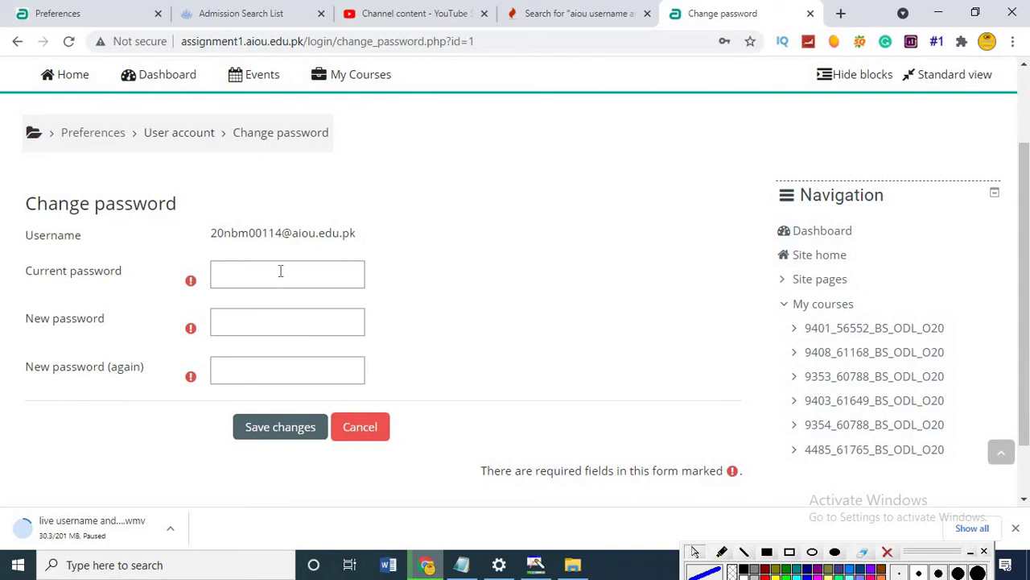
left_click(280, 271)
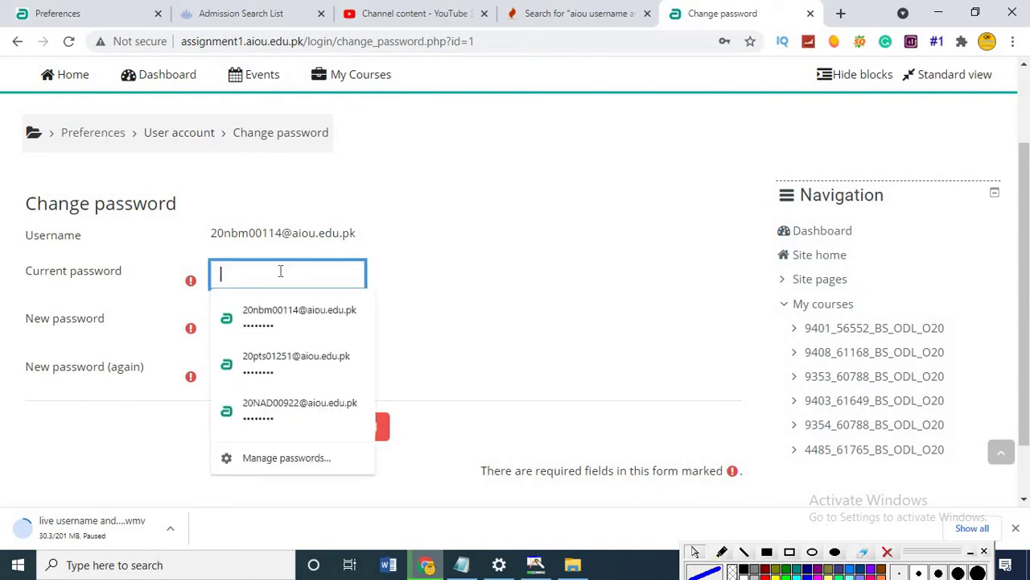
left_click(309, 316)
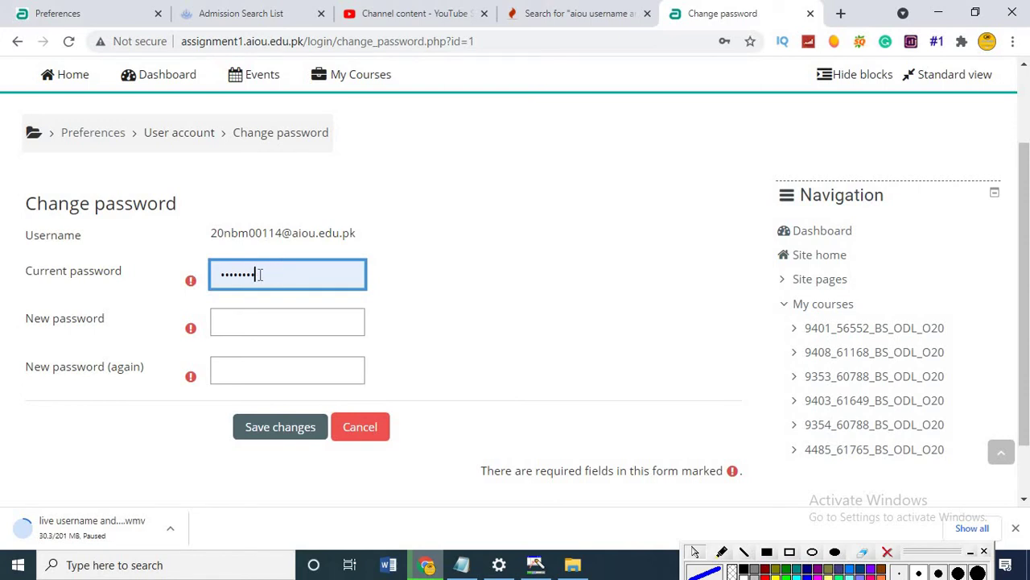
Type the new password, then move to the New password (again) field.
left_click(256, 322)
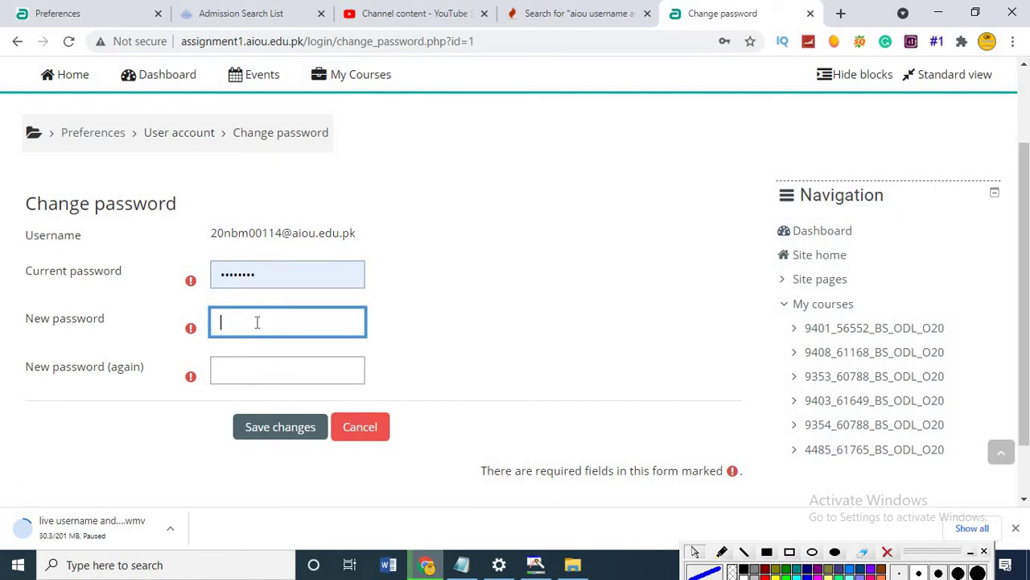
type("**********")
key("BackSpace")
key("BackSpace")
key("BackSpace")
key("BackSpace")
key("BackSpace")
key("BackSpace")
key("BackSpace")
key("BackSpace")
key("BackSpace")
key("BackSpace")
type("*********")
key("BackSpace")
key("BackSpace")
key("BackSpace")
key("BackSpace")
key("BackSpace")
key("BackSpace")
key("BackSpace")
type("***********")
left_click(283, 368)
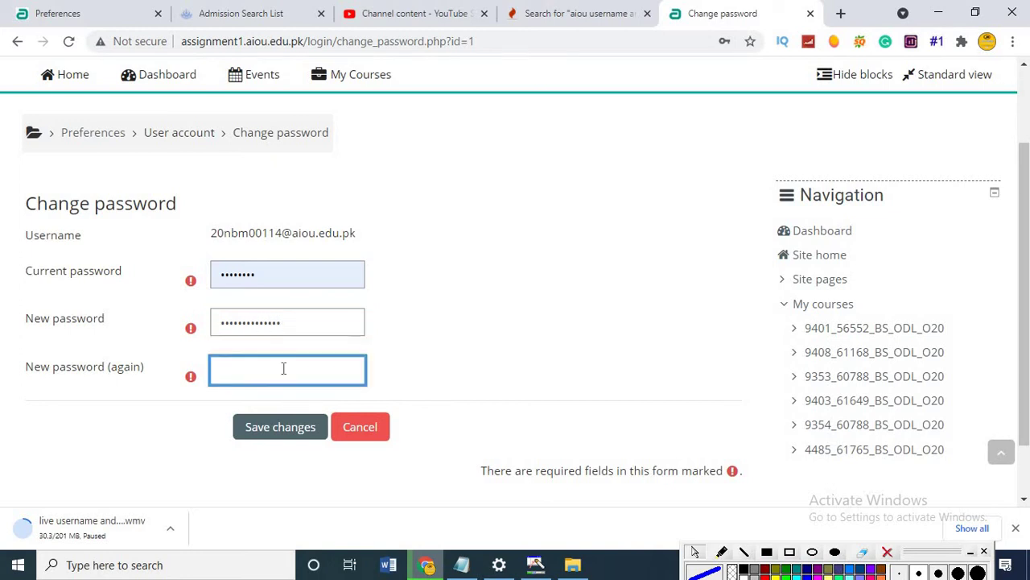
type("*************")
Save the password change, continue past the confirmation, and log out.
left_click(283, 437)
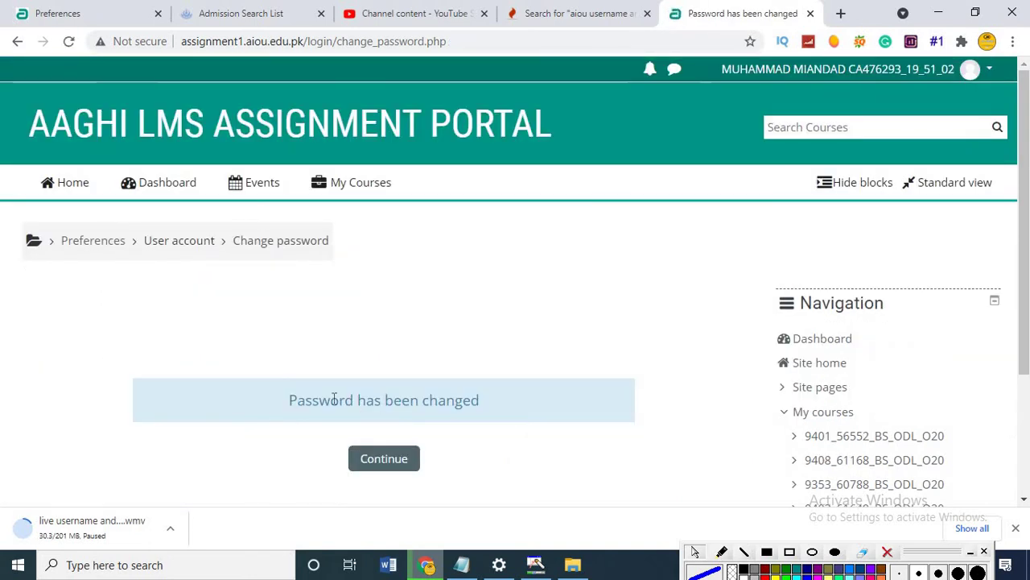
left_click(407, 462)
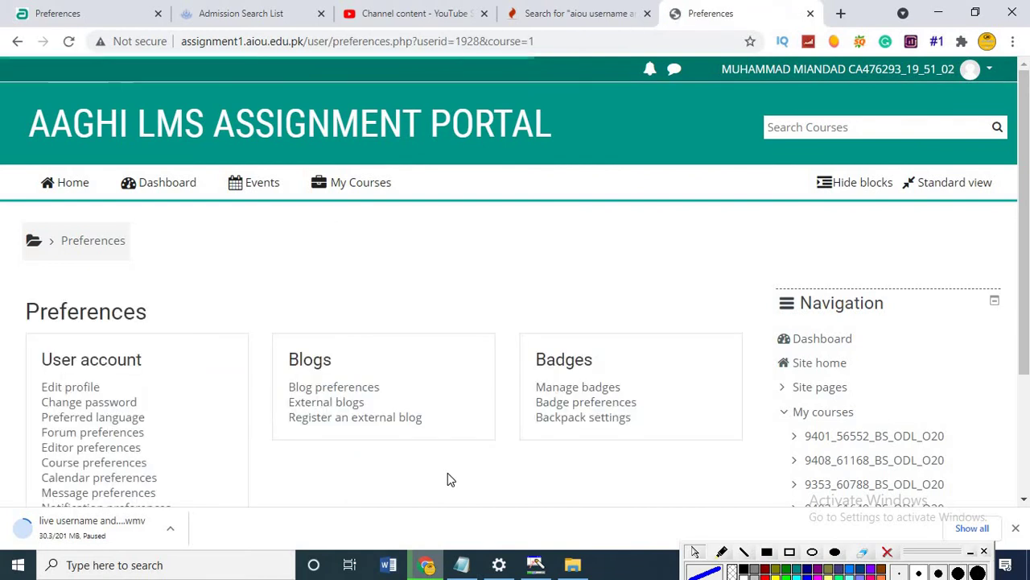
left_click(976, 71)
left_click(934, 281)
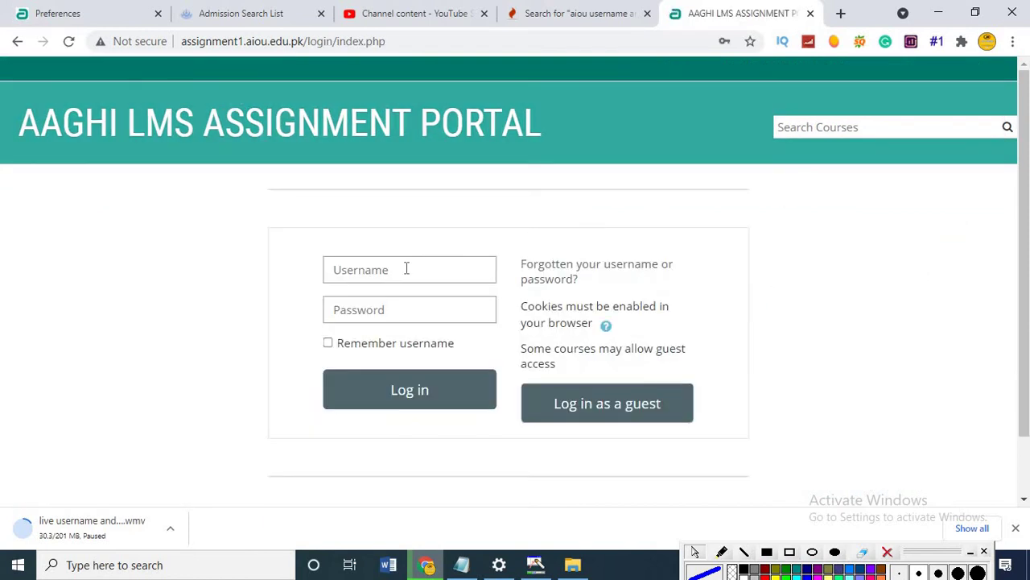
Try logging in with the browser's saved credentials, which are rejected.
left_click(406, 268)
left_click(402, 305)
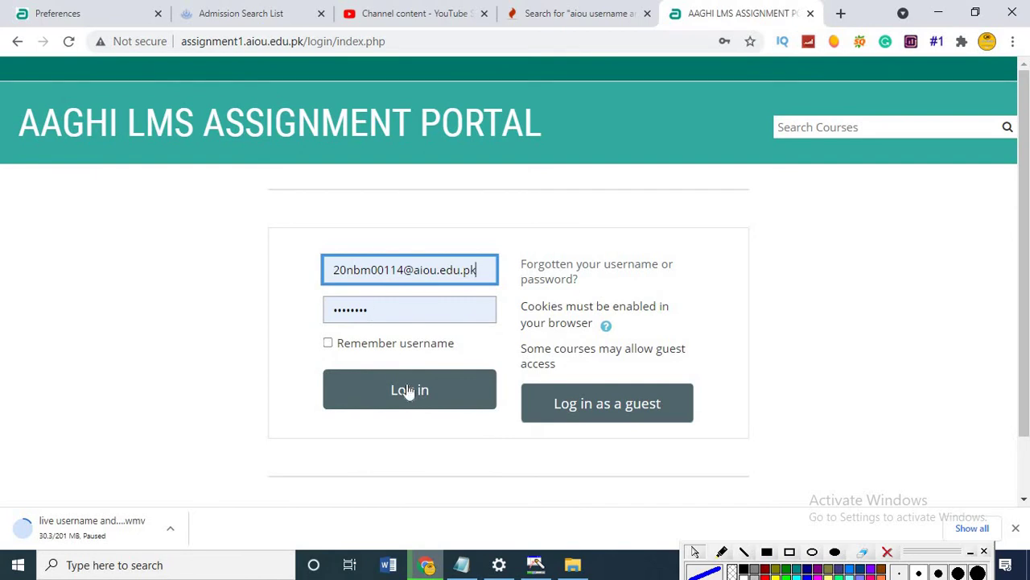
left_click(409, 389)
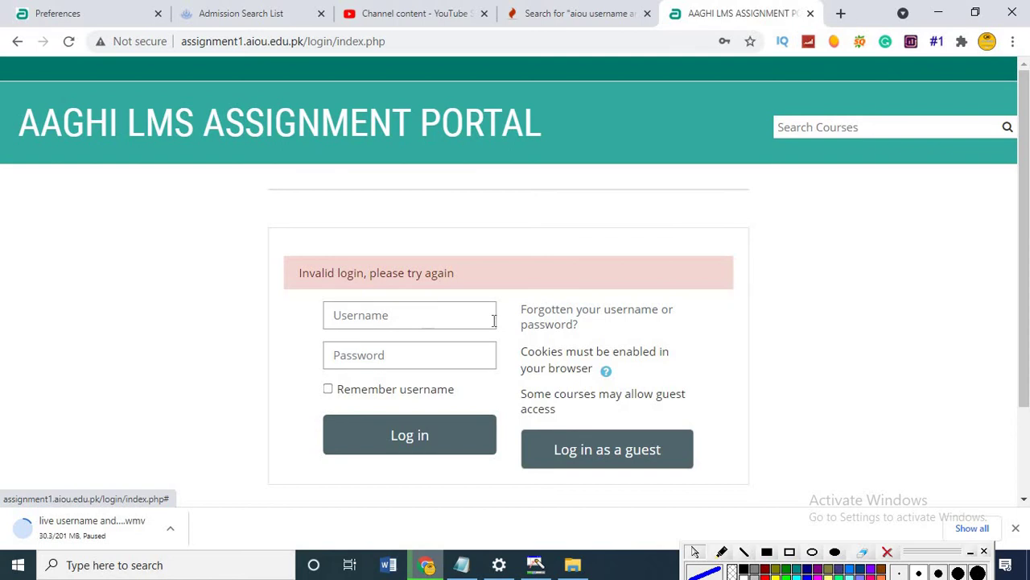
Refill the saved username, replace the old password with the new one, and log in.
left_click(443, 314)
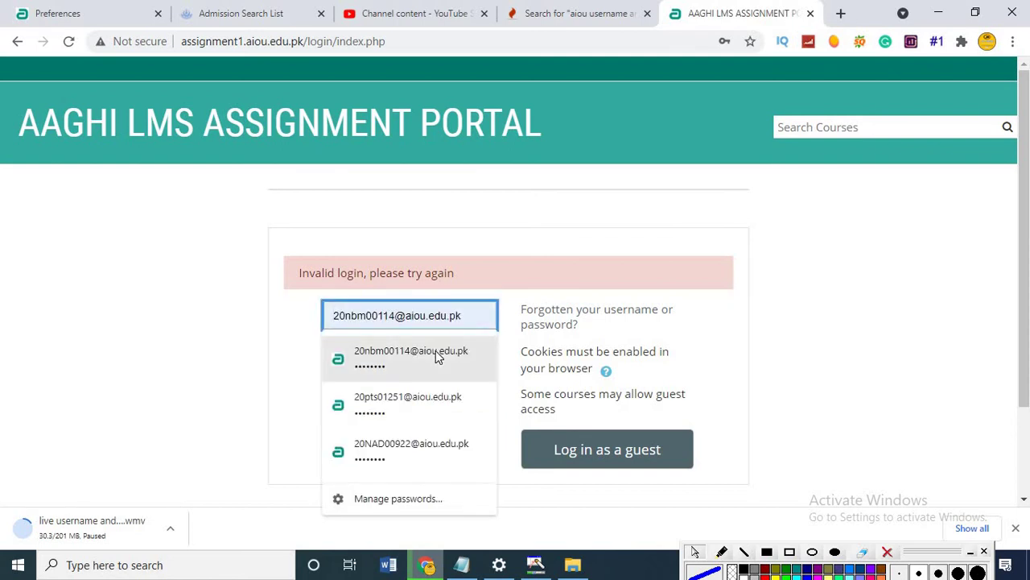
left_click(435, 354)
left_click(427, 347)
key("ctrl+a")
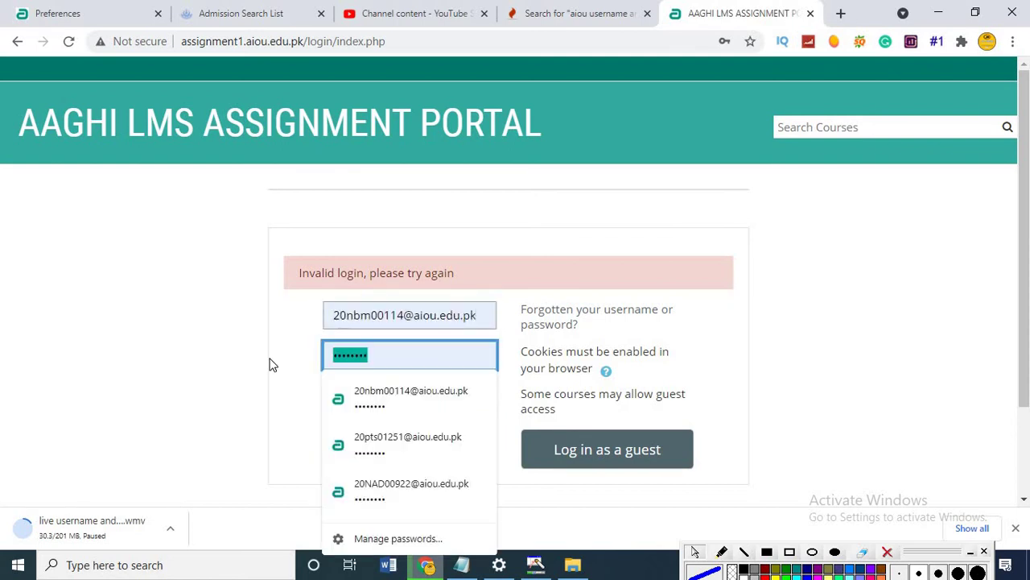
key("BackSpace")
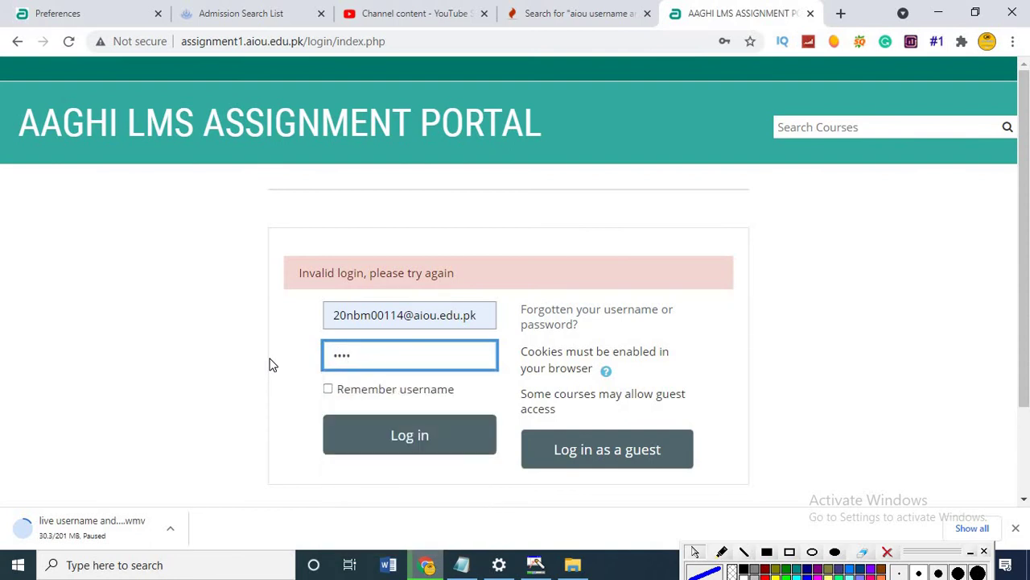
left_click(427, 431)
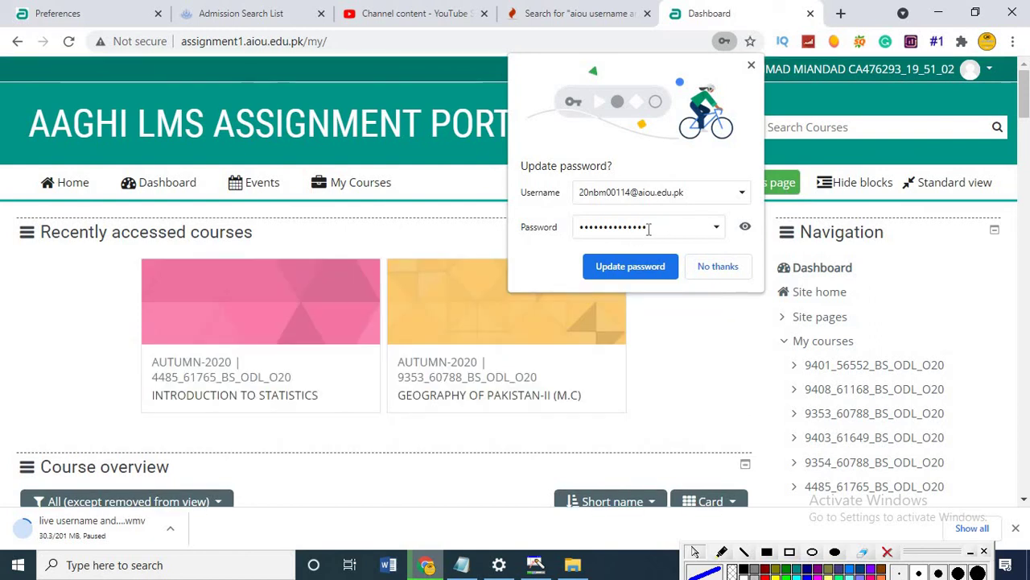
Decline Chrome's Update password? prompt with No thanks.
left_click_drag(648, 228, 568, 231)
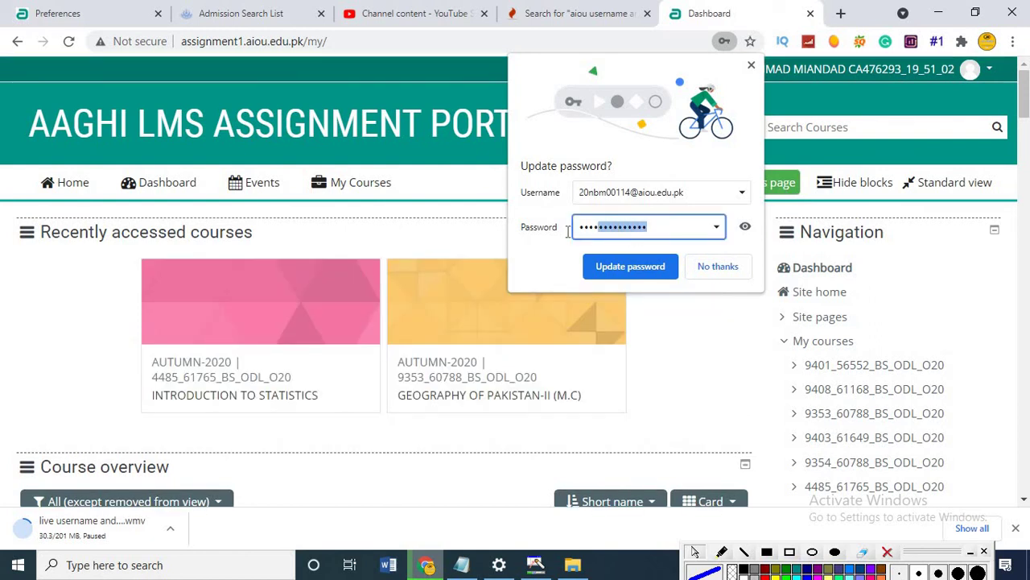
left_click(717, 265)
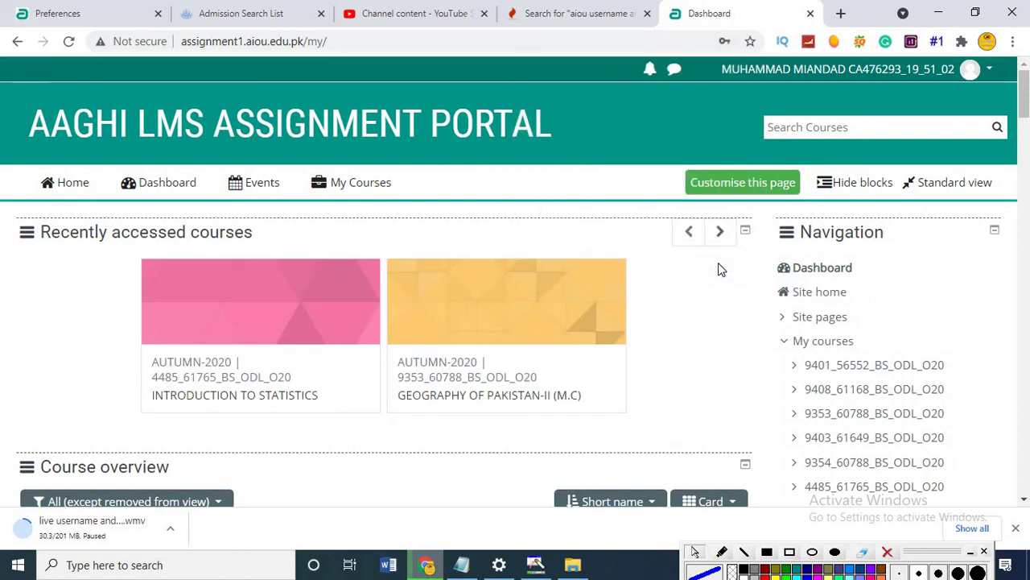